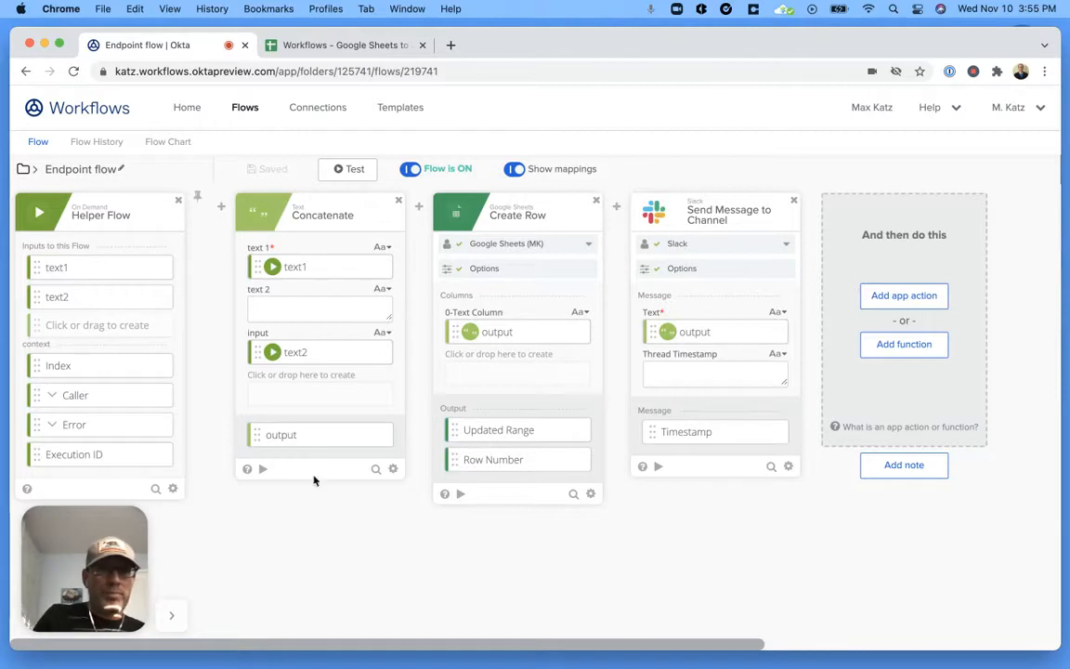
- View the flow chart of the Endpoint flow and return to its card layout
click(175, 149)
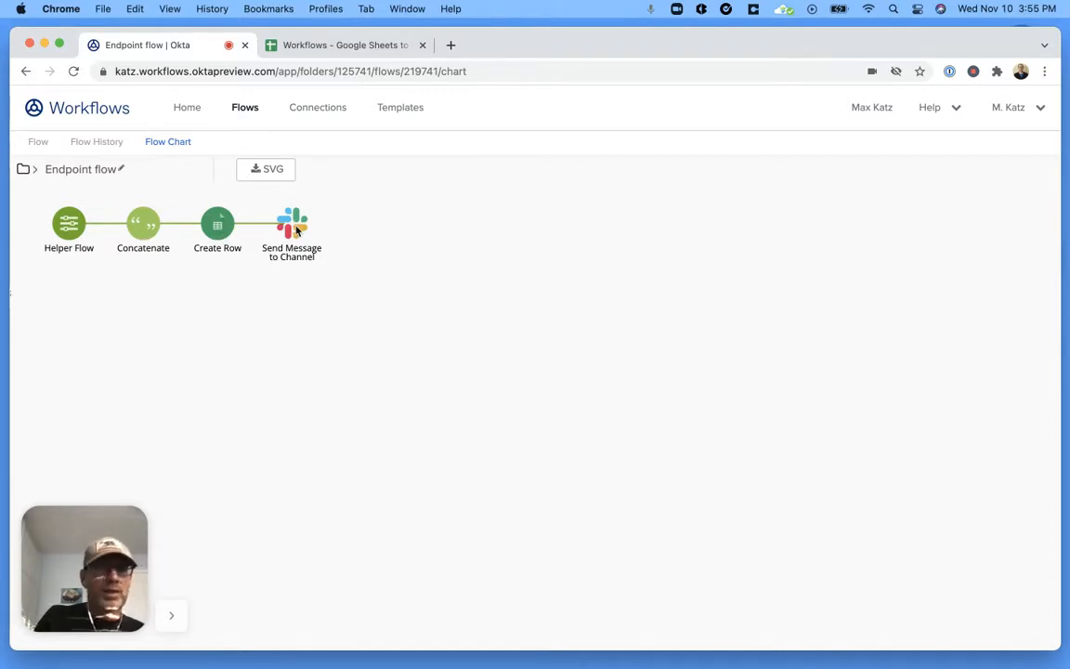
click(38, 142)
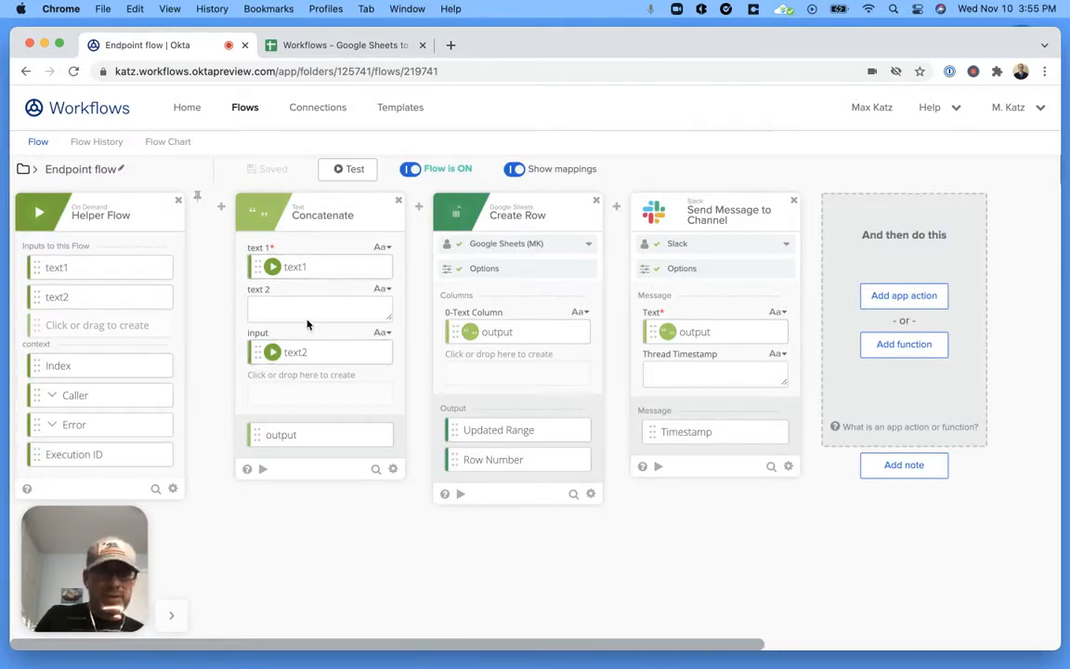
- Test the Concatenate card on its own with the inputs One, Two and Three, removing the stray space before Two
click(263, 470)
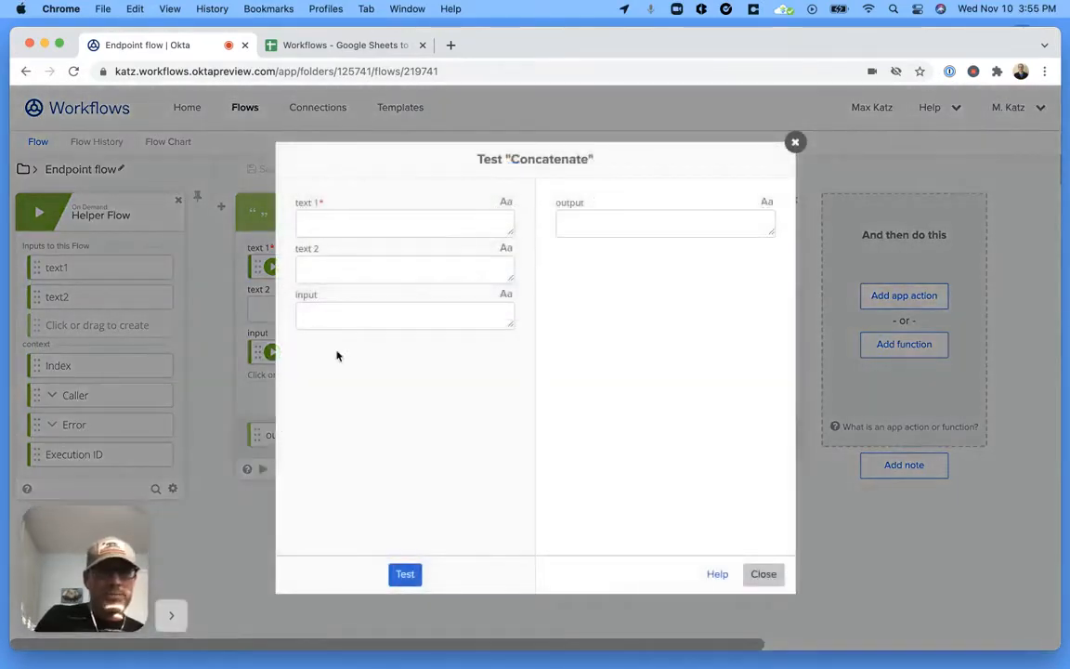
text(One)
key(Tab)
text(Two)
text(Three)
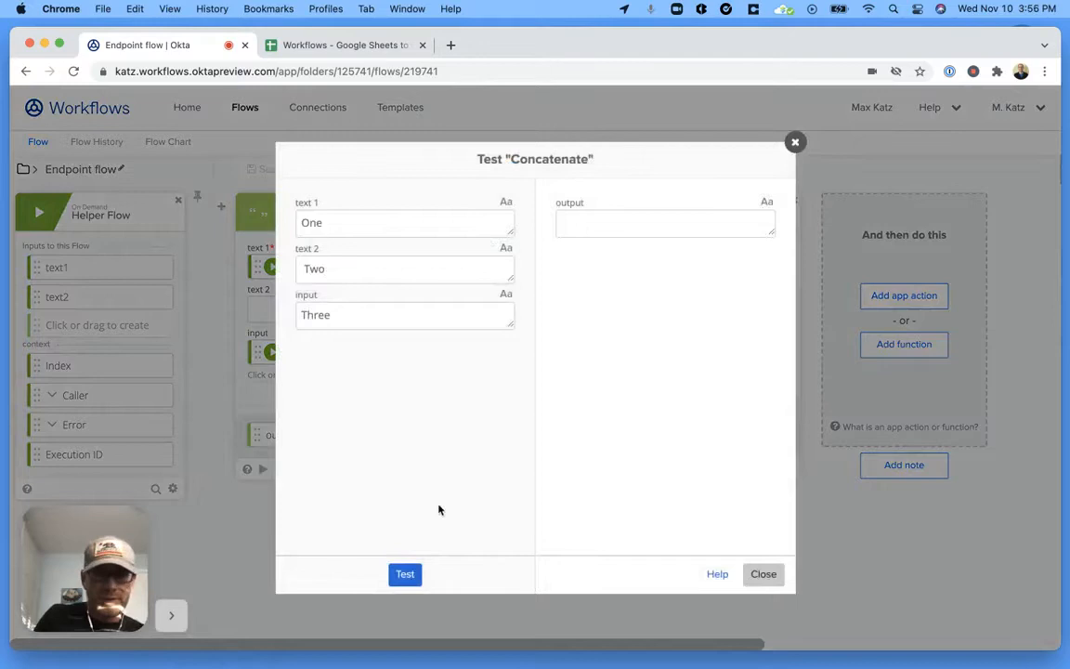
click(404, 574)
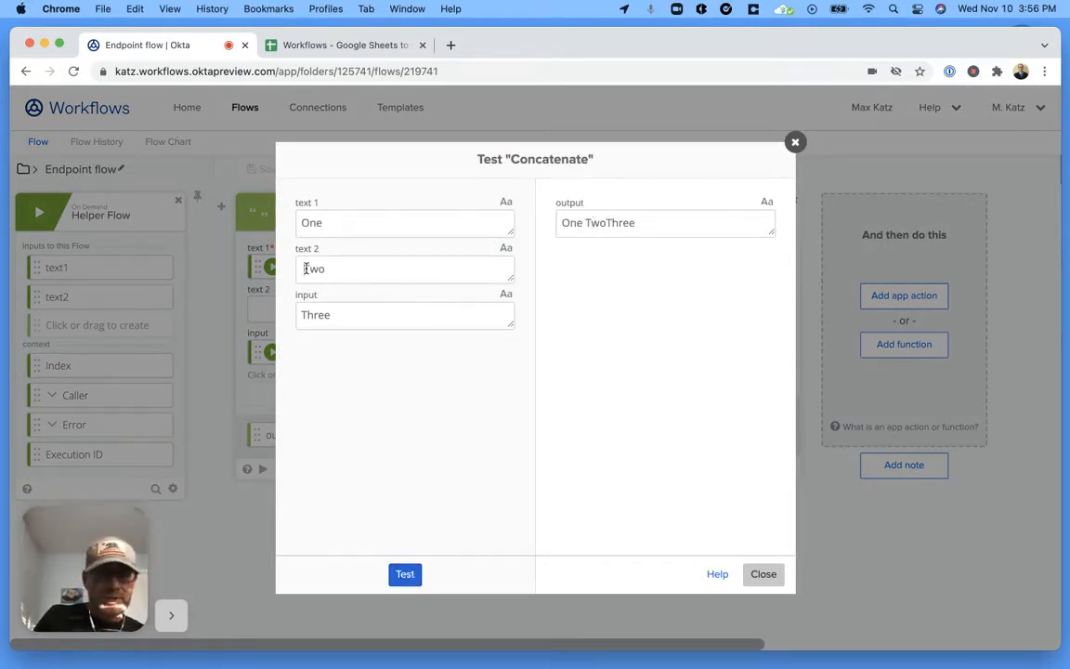
click(405, 574)
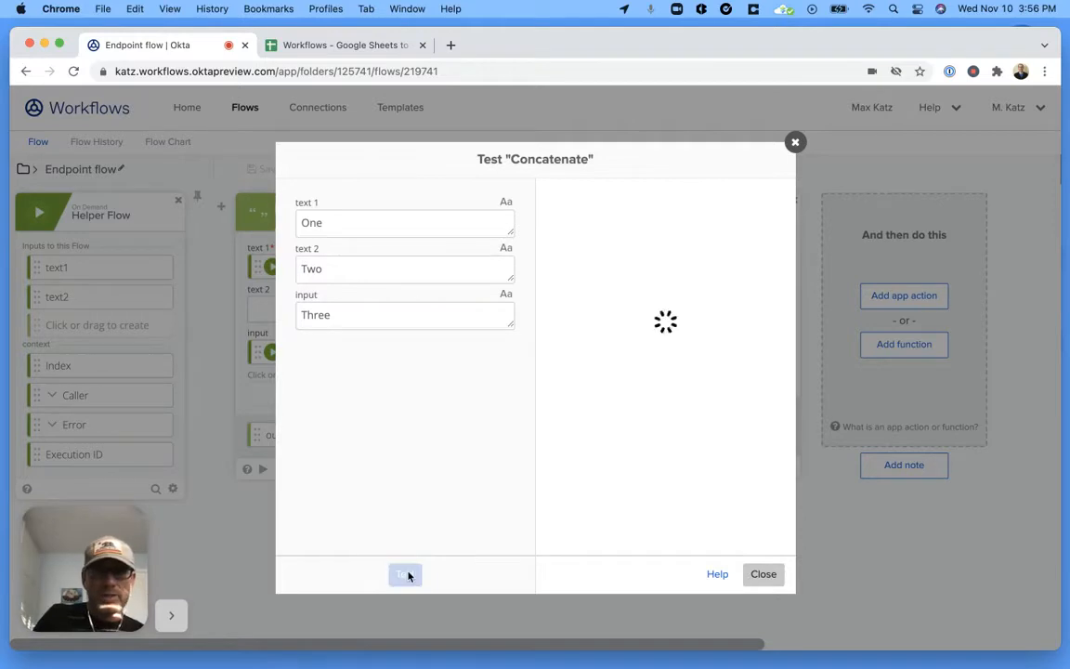
click(762, 574)
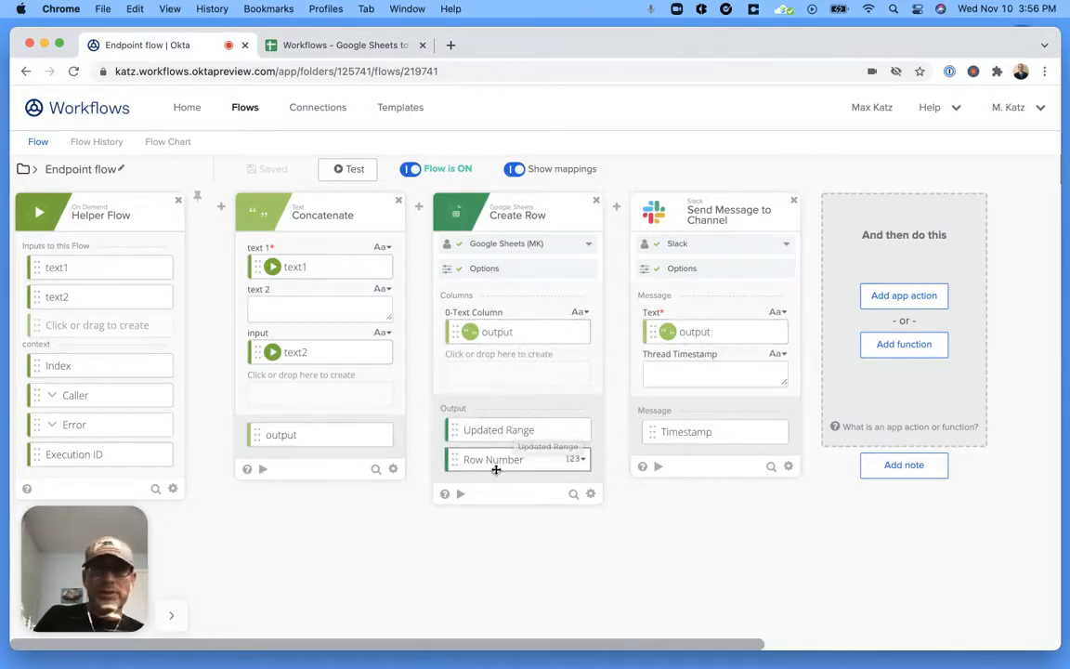
- Test the Create Row card with Hello! in Text Column, check the row in the Google Sheet and return to the flow
click(460, 497)
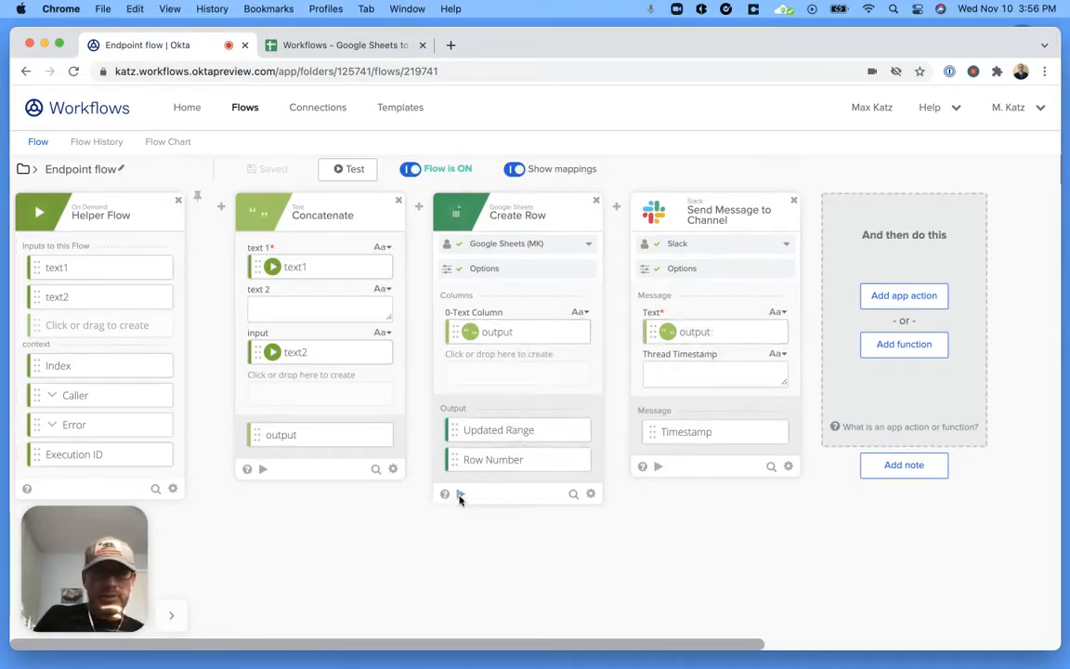
click(466, 249)
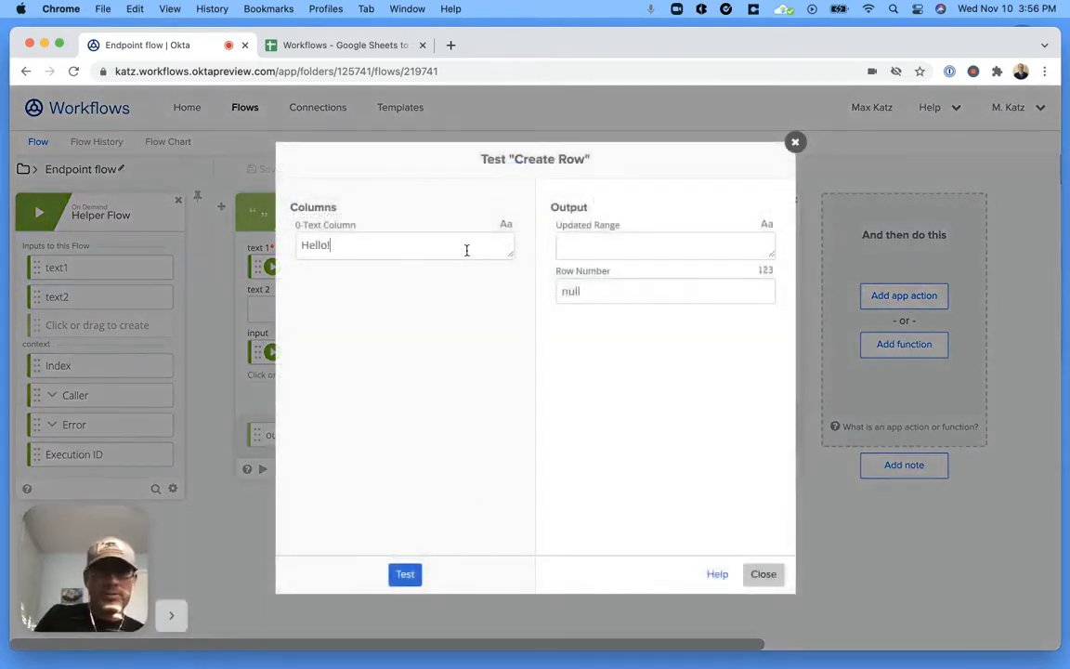
click(403, 575)
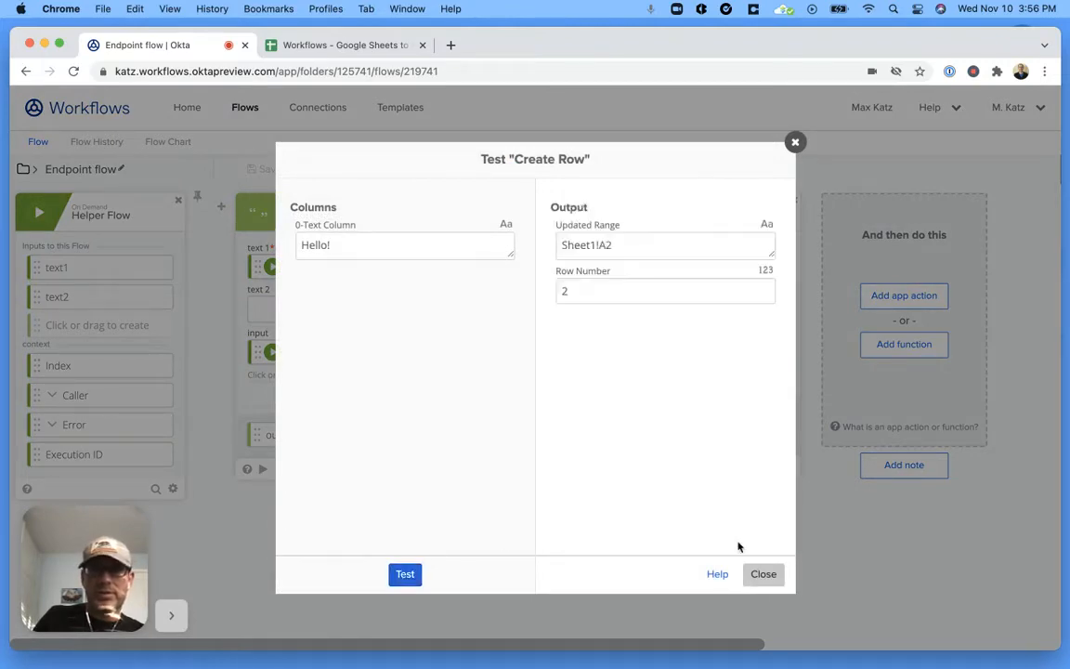
click(761, 574)
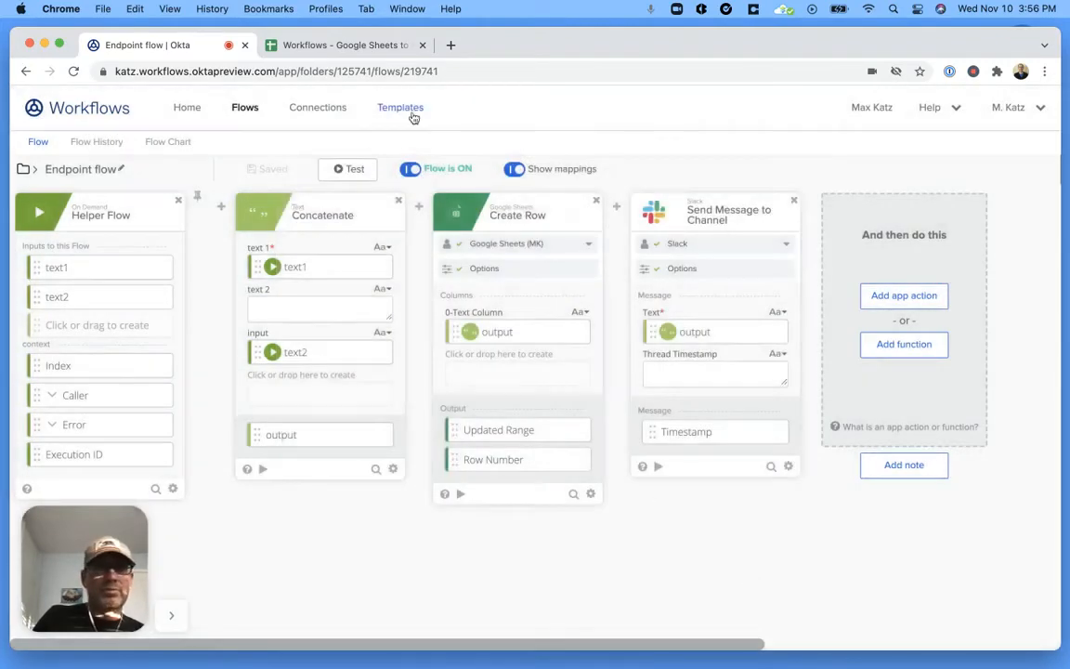
click(330, 47)
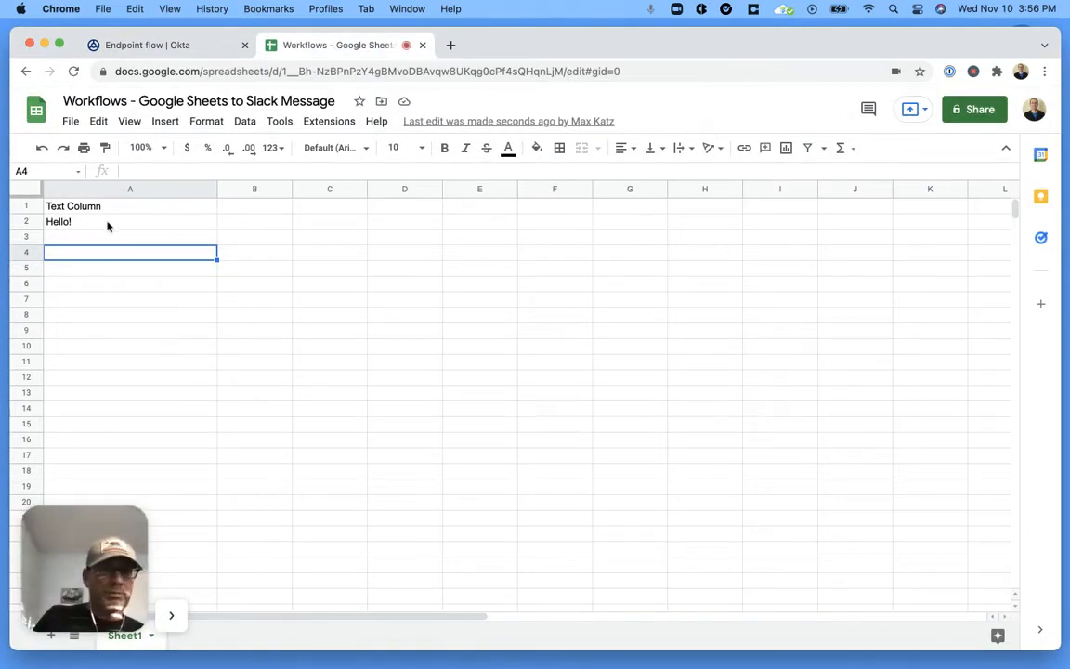
click(163, 42)
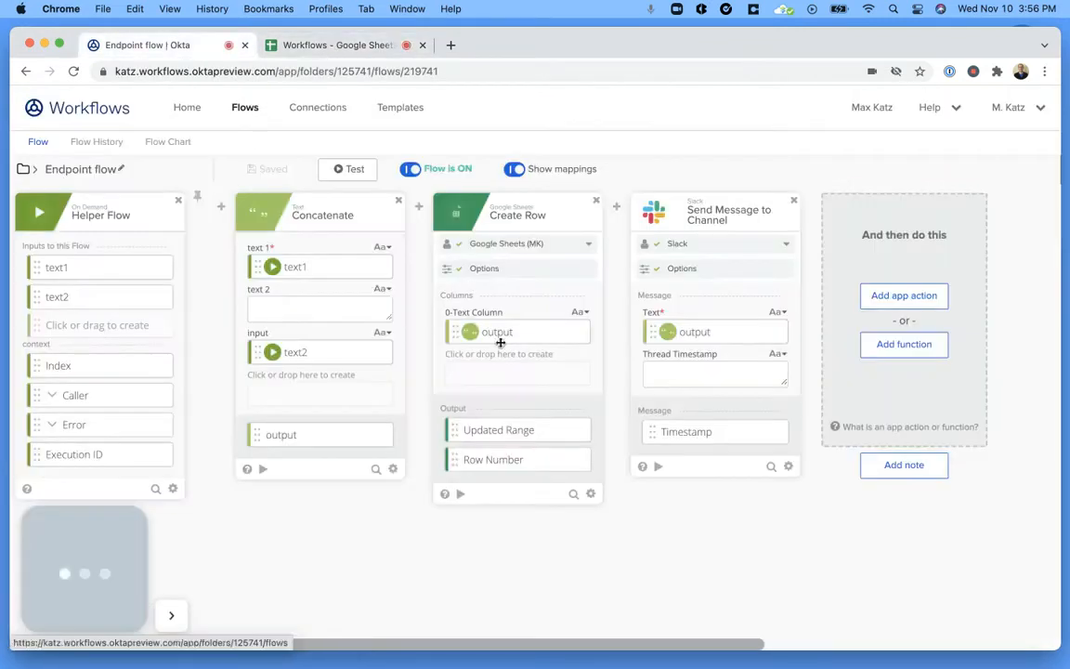
- Test the Send Message to Channel card with the text Hello!!, check the message in Slack and return to the flow
click(657, 468)
click(390, 248)
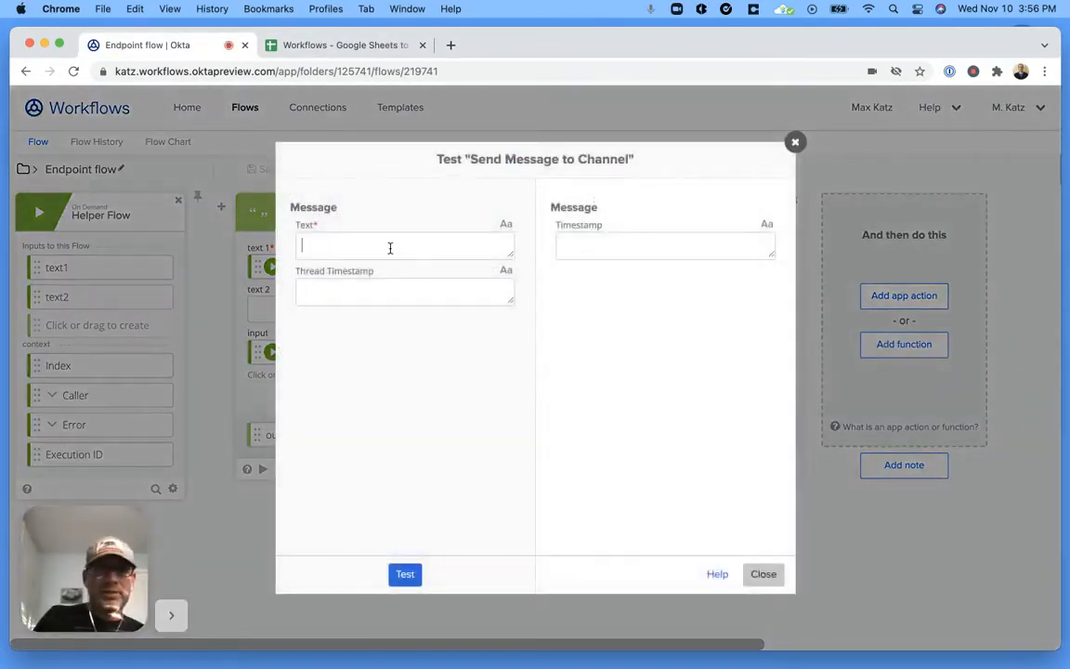
text(Hello!!)
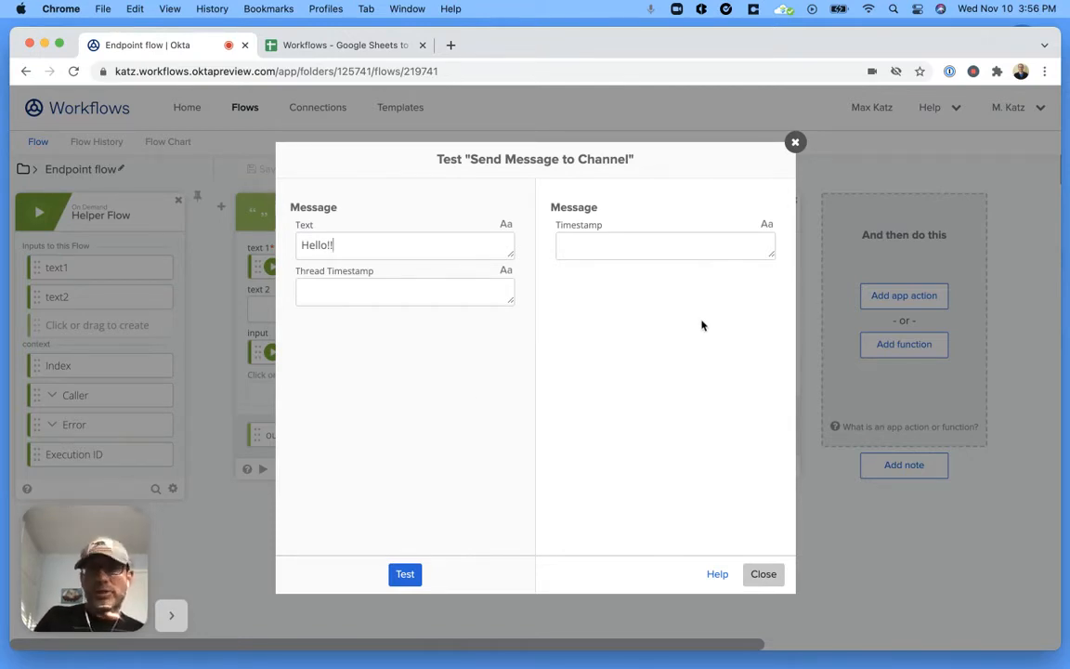
click(405, 576)
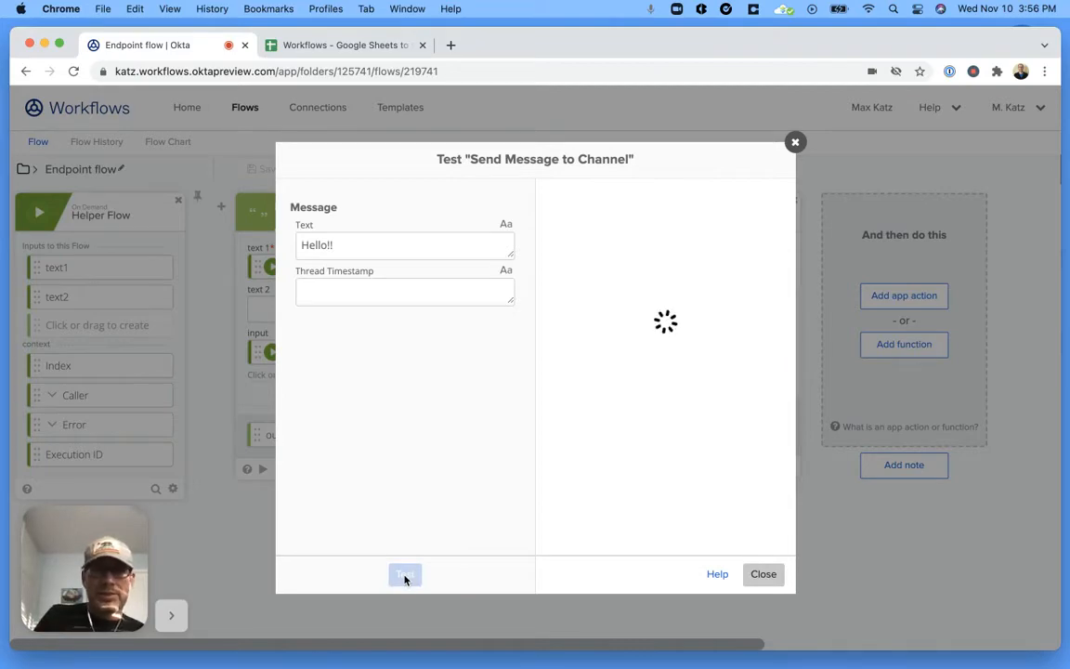
click(765, 579)
key(ctrl+Up)
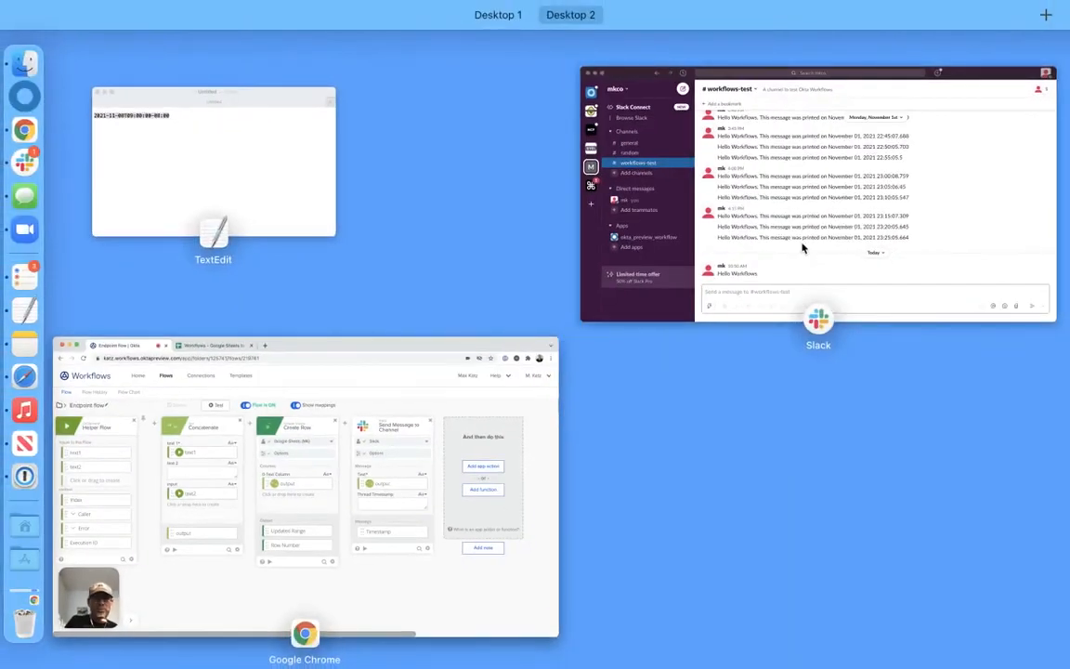
click(803, 248)
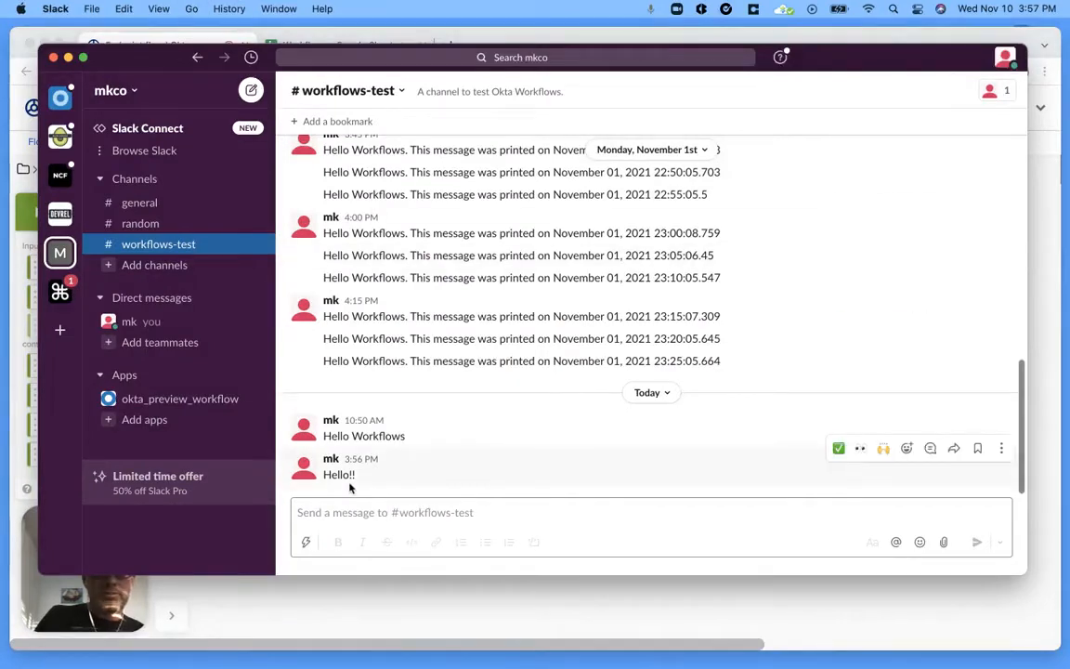
click(372, 605)
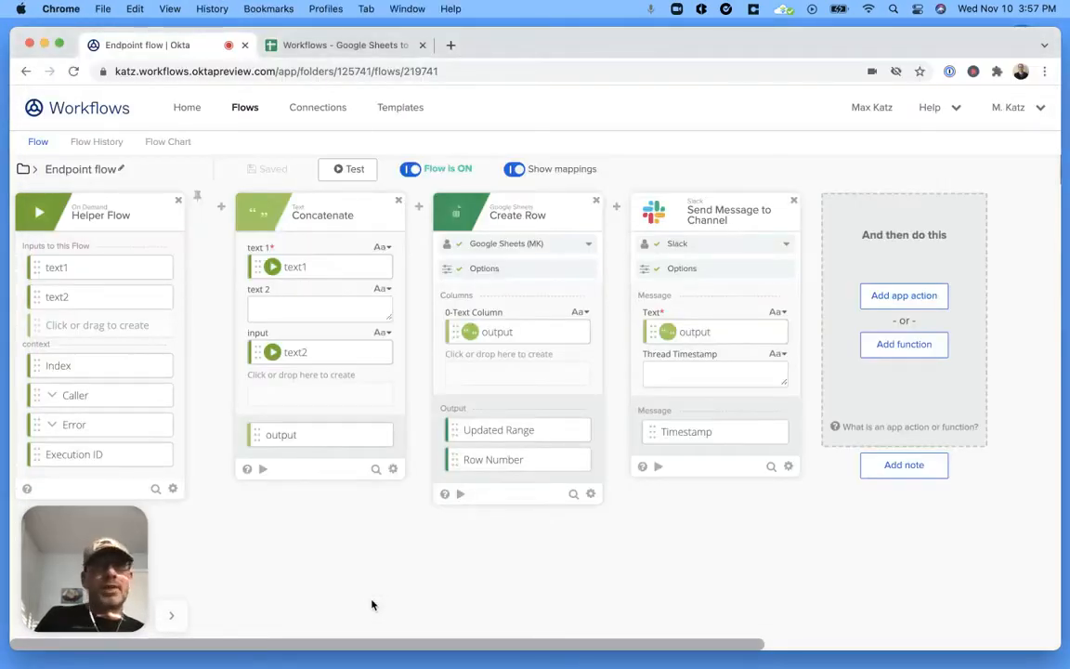
- Append the Date & Time function Now to the end of the flow and test that card on its own
click(912, 346)
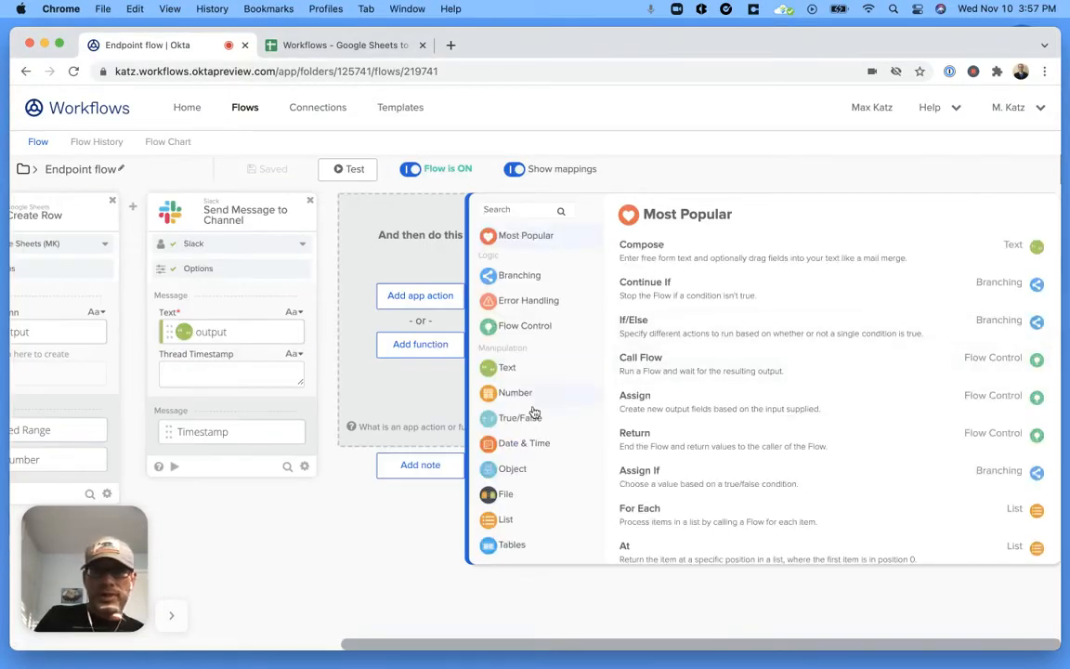
click(513, 443)
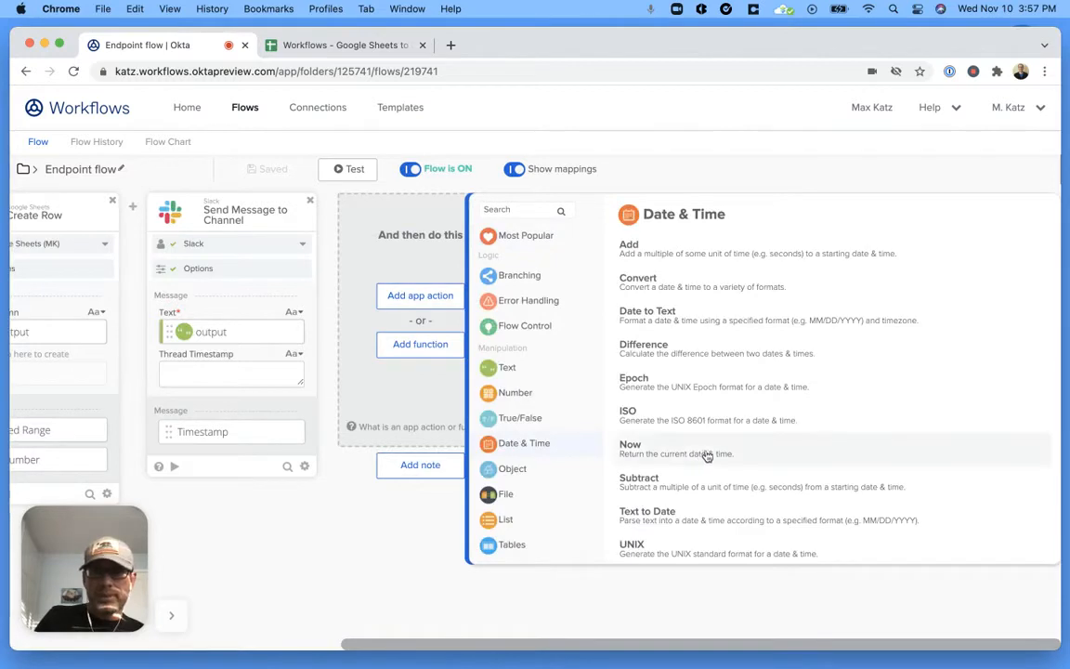
click(664, 453)
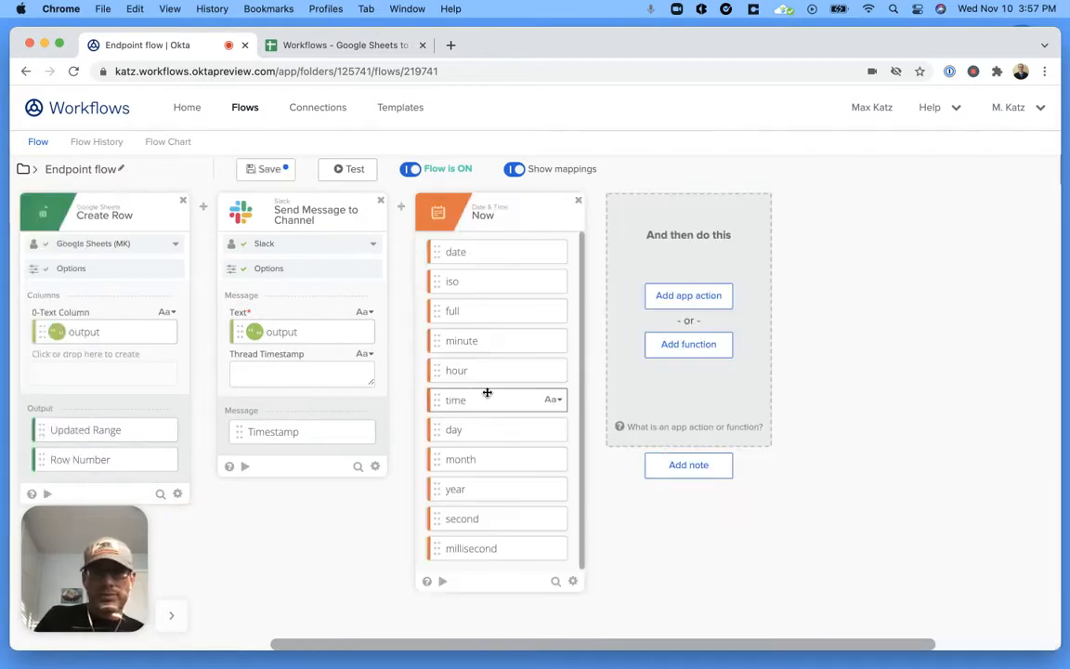
click(442, 580)
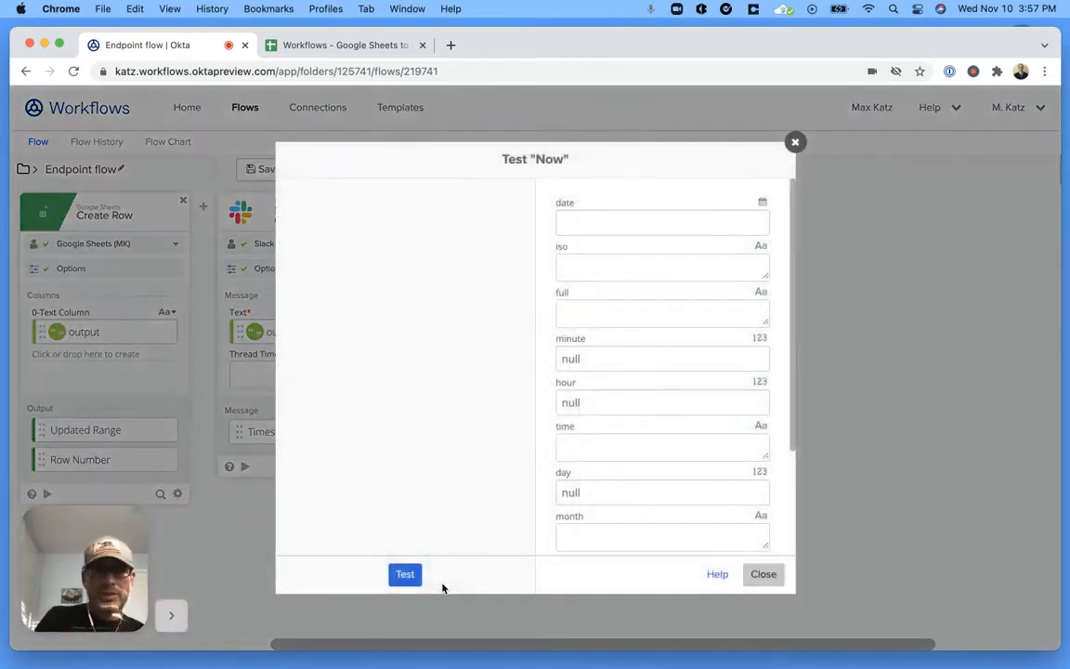
click(401, 577)
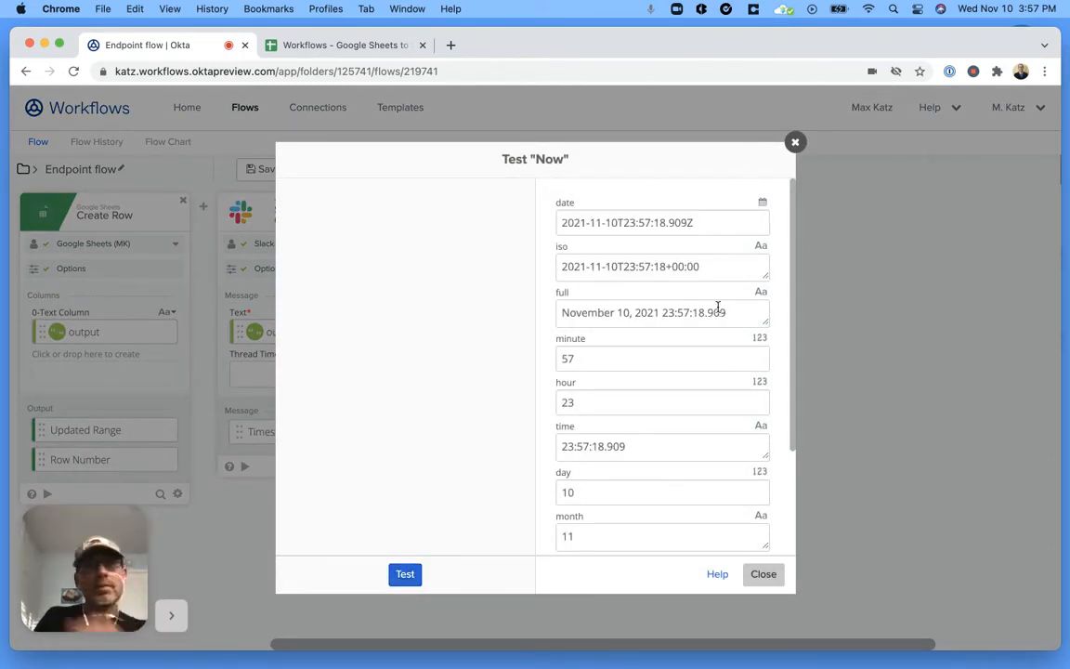
click(795, 141)
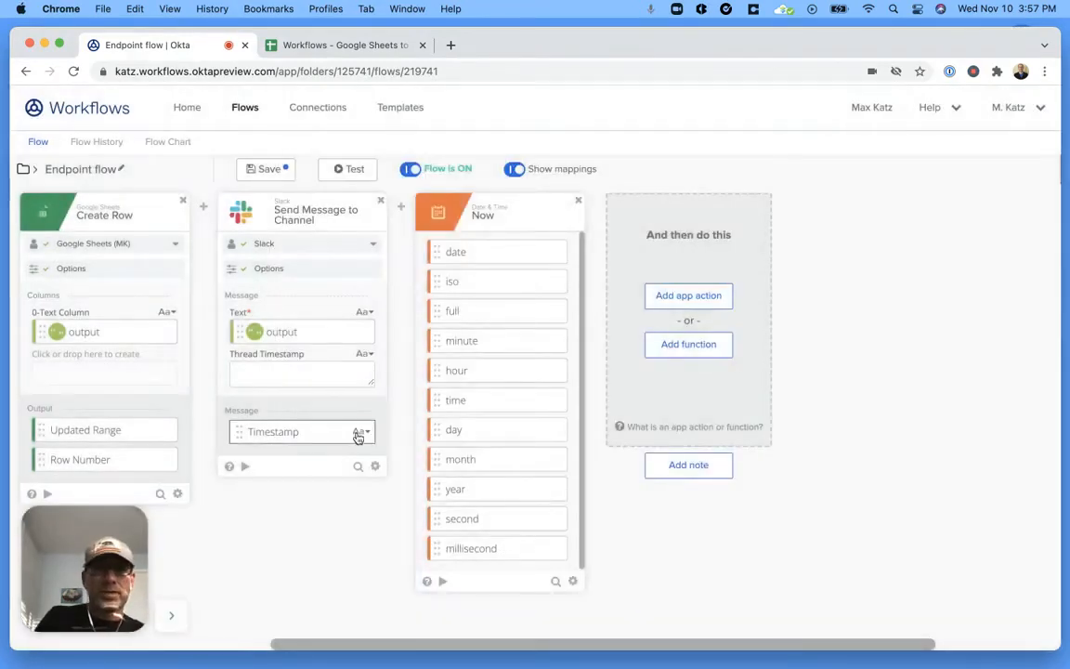
- Save the flow and run a test of the whole flow with text1 Hello and text2 Workflows!
scroll(329, 525, left, 5)
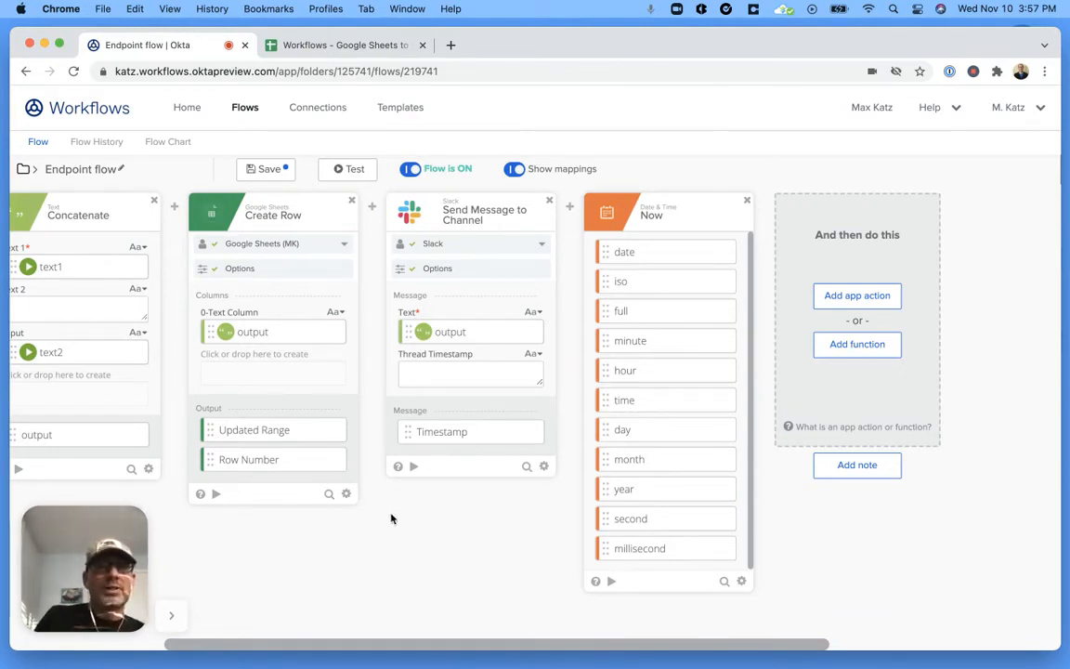
click(268, 172)
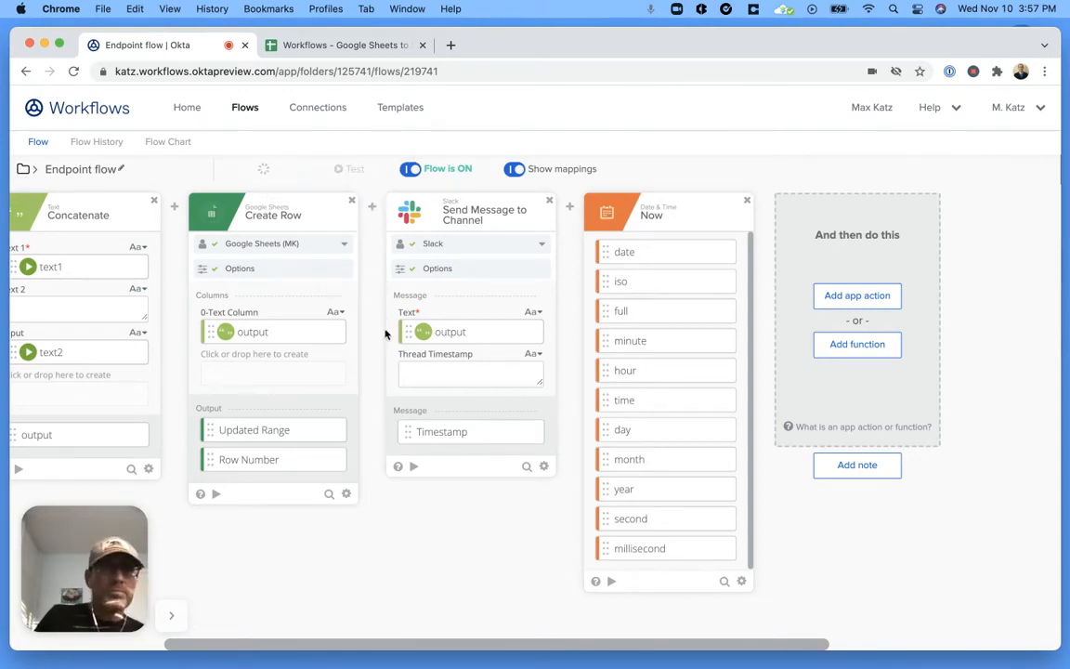
scroll(417, 350, left, 5)
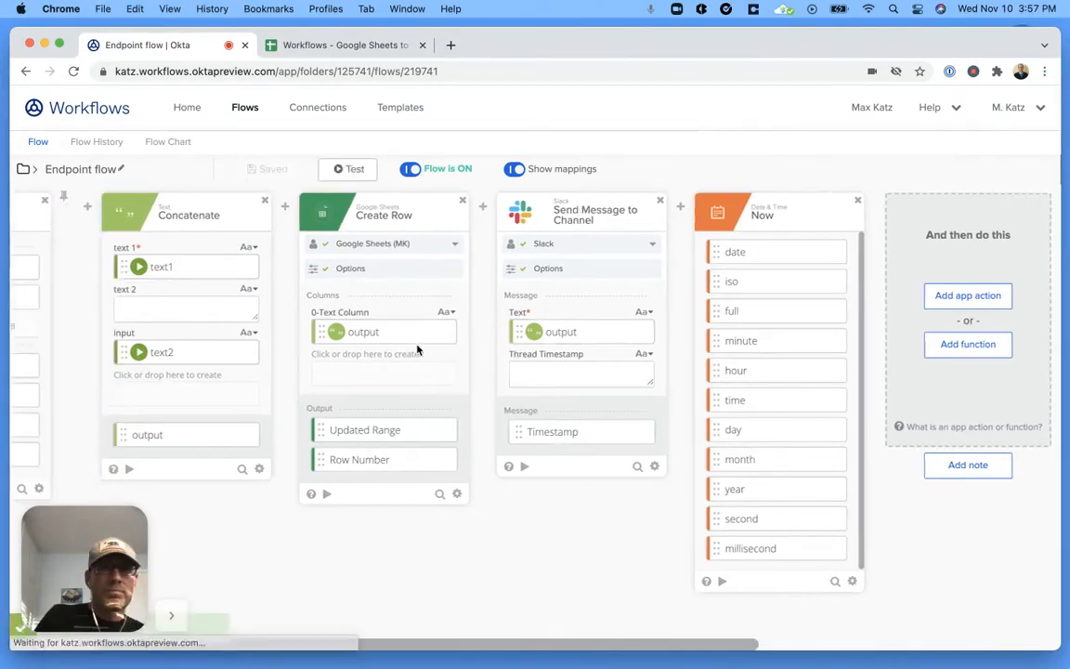
click(358, 176)
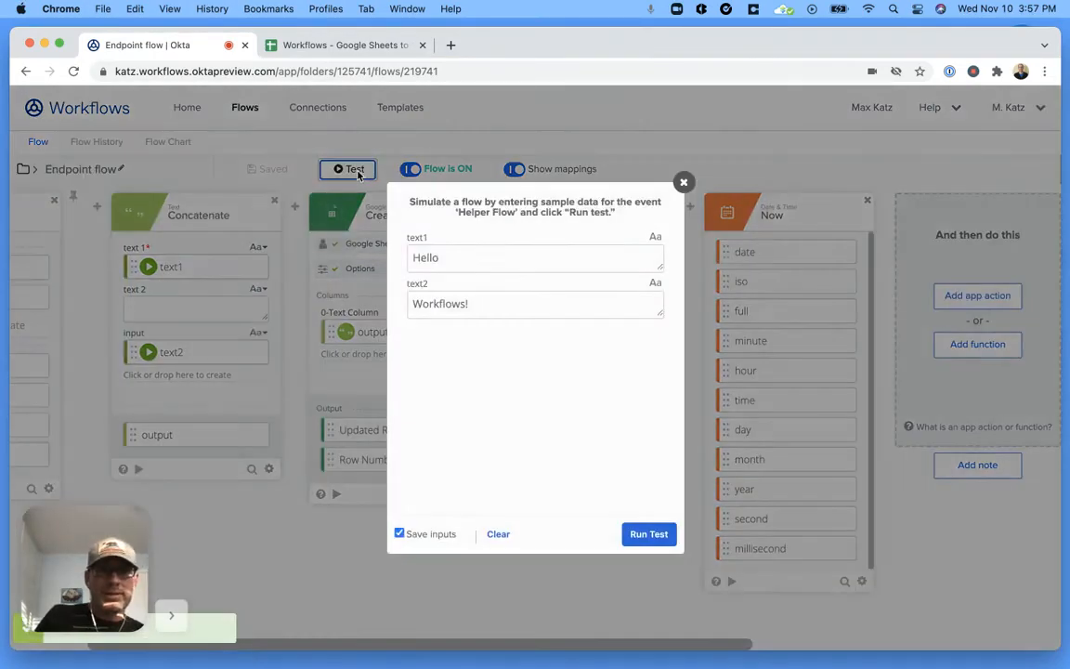
click(476, 263)
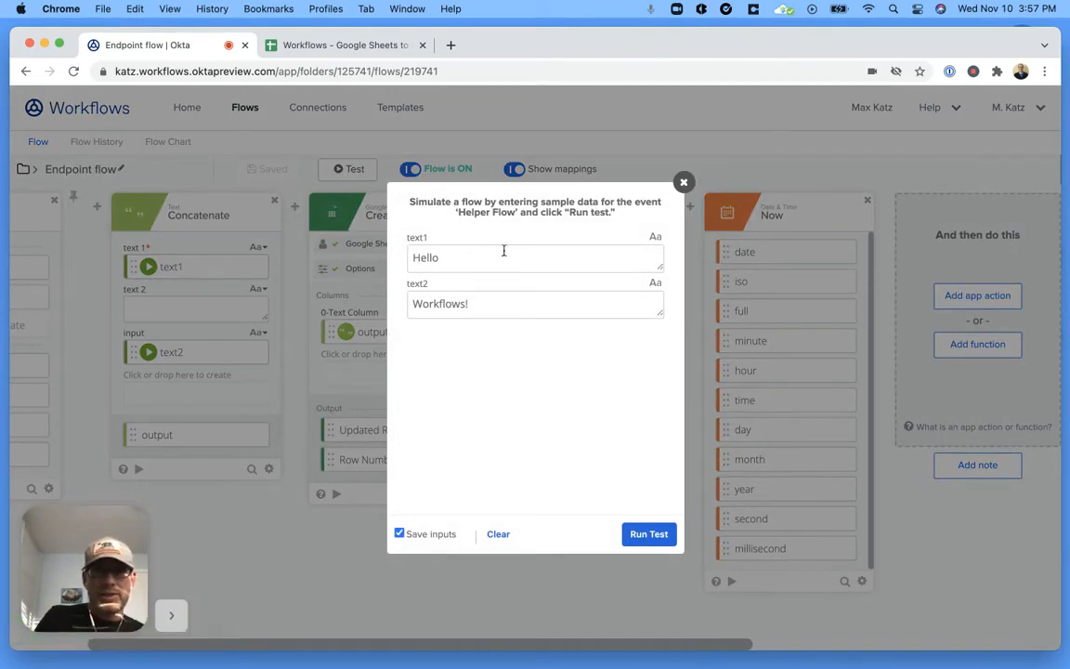
click(490, 306)
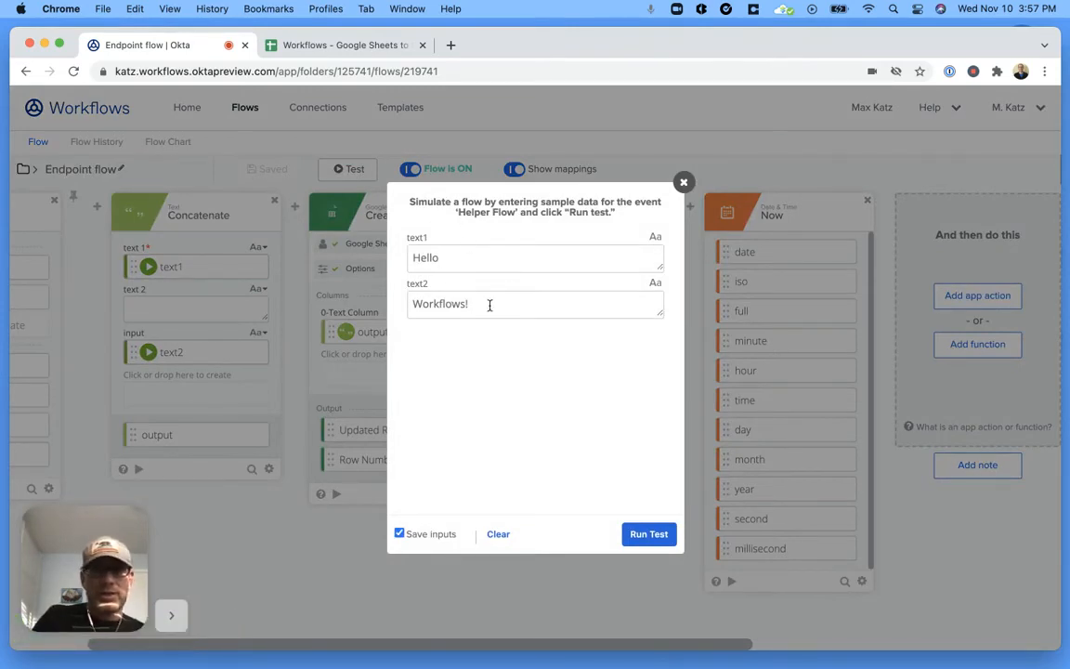
click(650, 535)
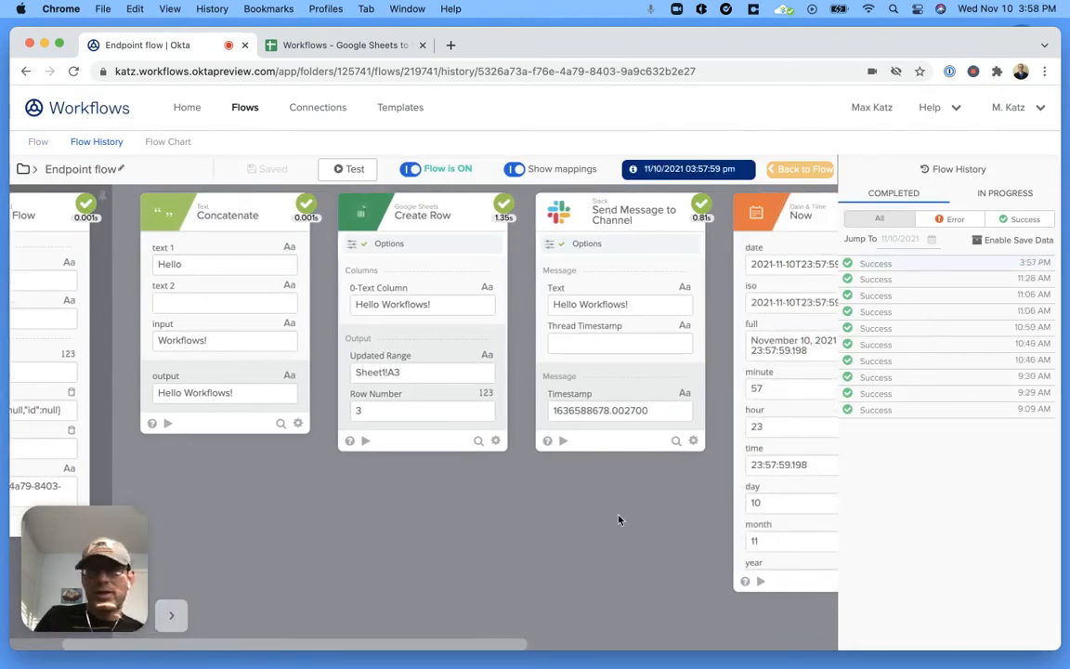
- Examine the run's card outputs, the new row in the Google Sheet and the message in Slack, and return to the flow editor
mouse_move(256, 391)
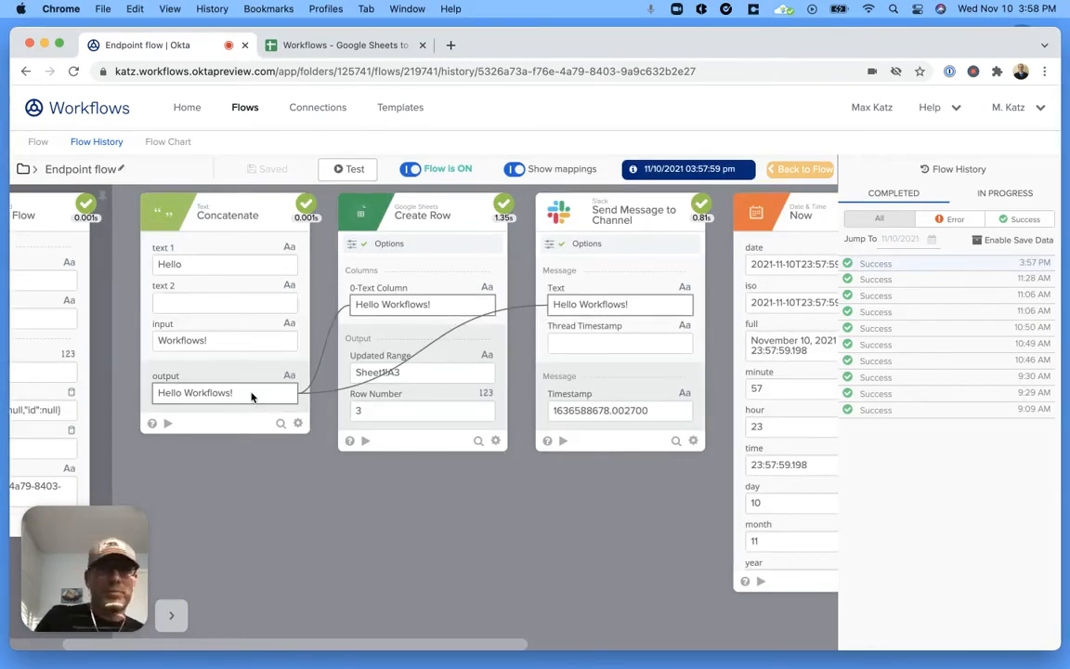
click(363, 47)
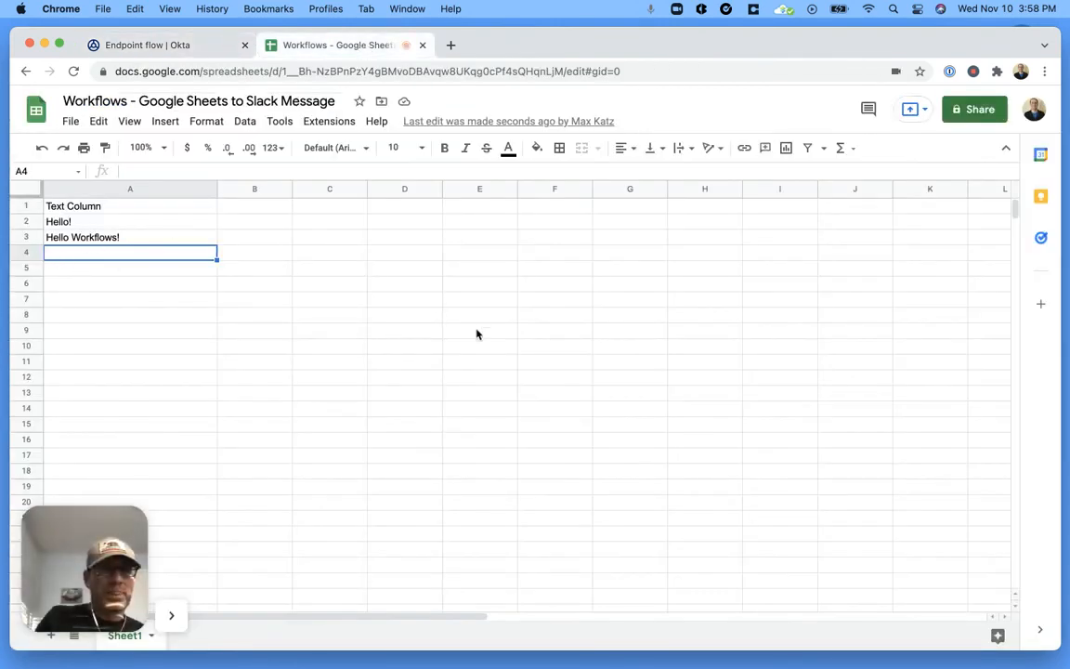
key(ctrl+Up)
click(734, 223)
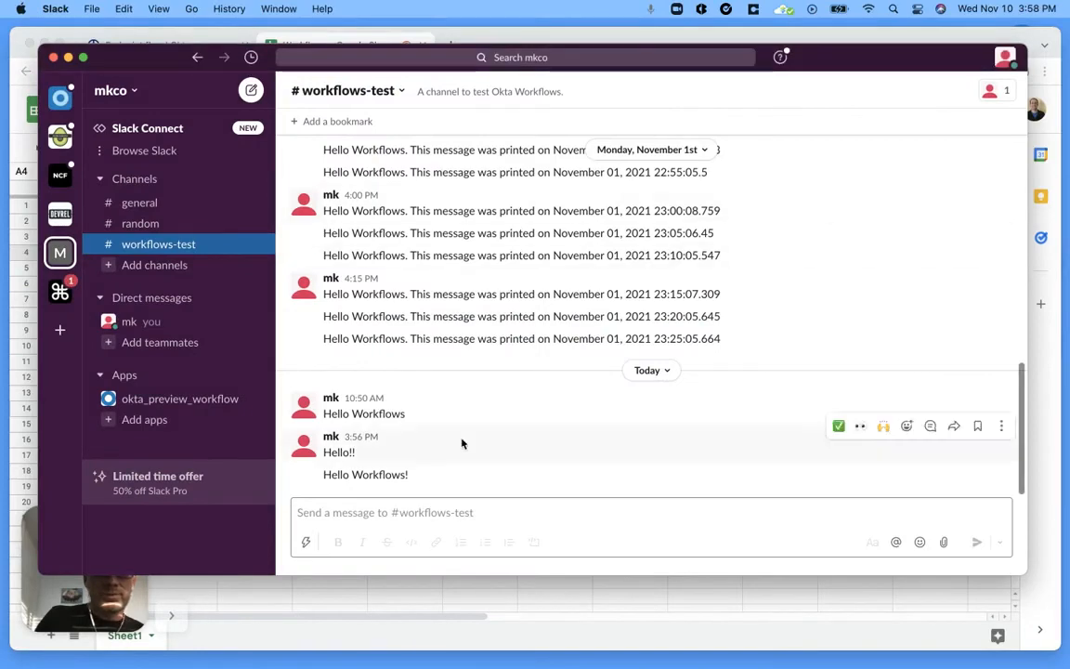
key(ctrl+Up)
click(397, 504)
click(201, 46)
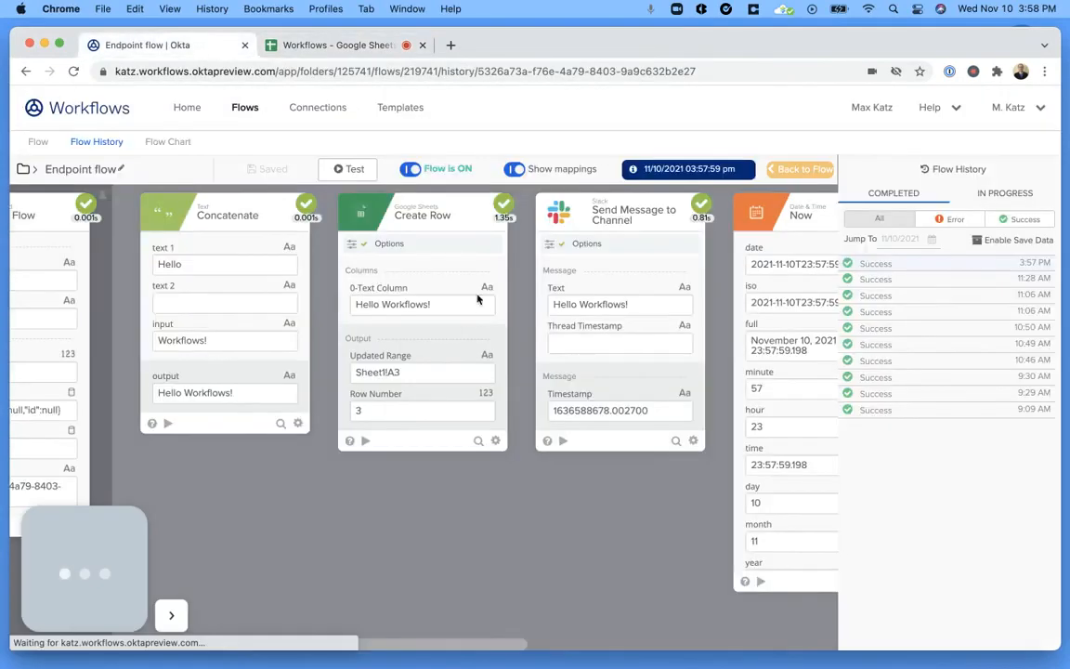
click(780, 171)
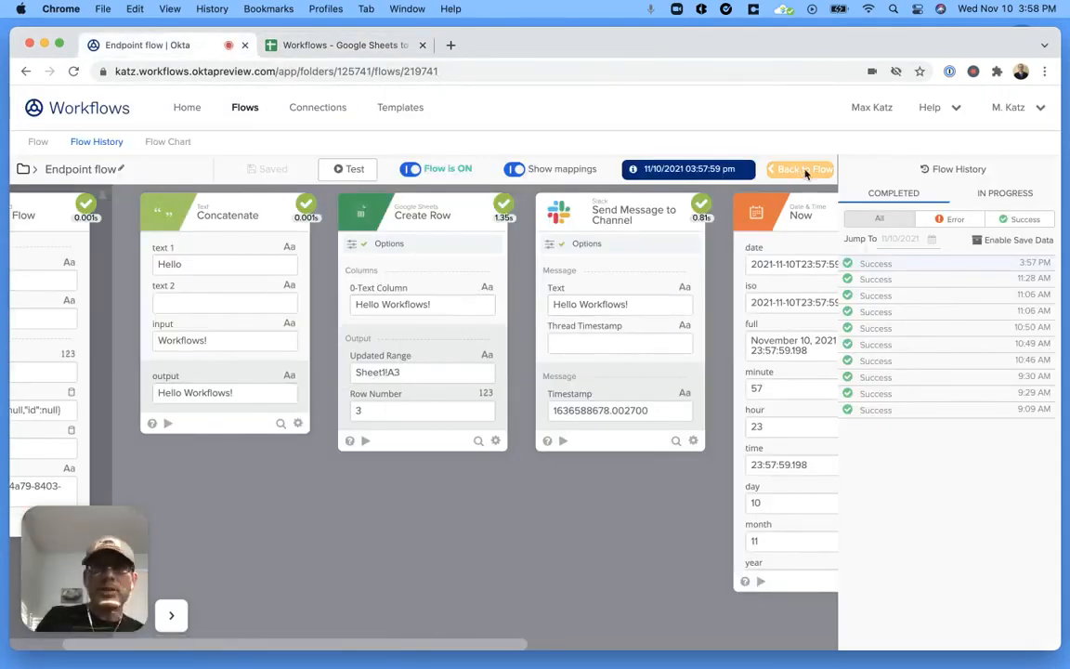